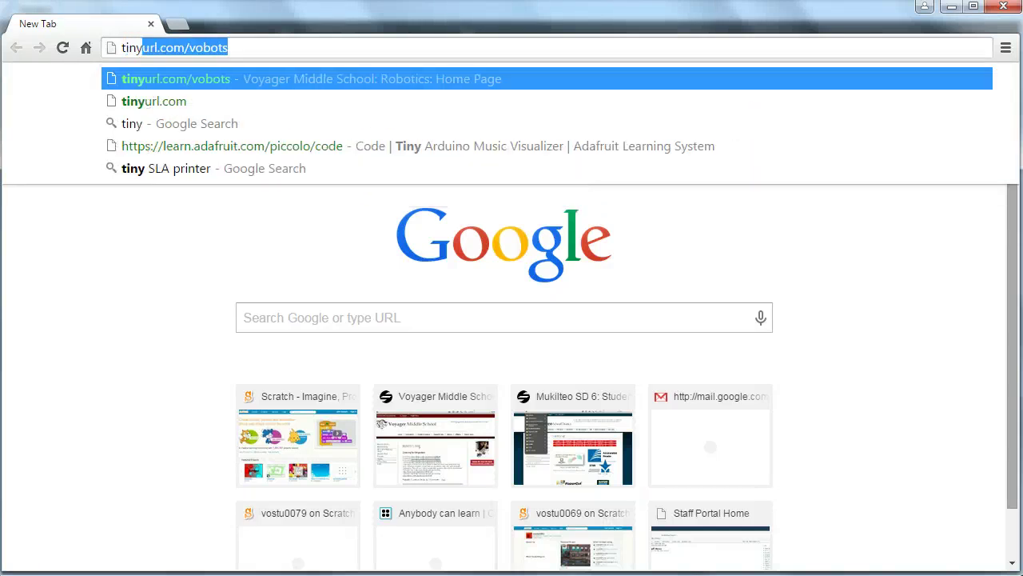
Load the robotics page at tinyurl.com/vobots in the browser and switch to Skanect
key(Return)
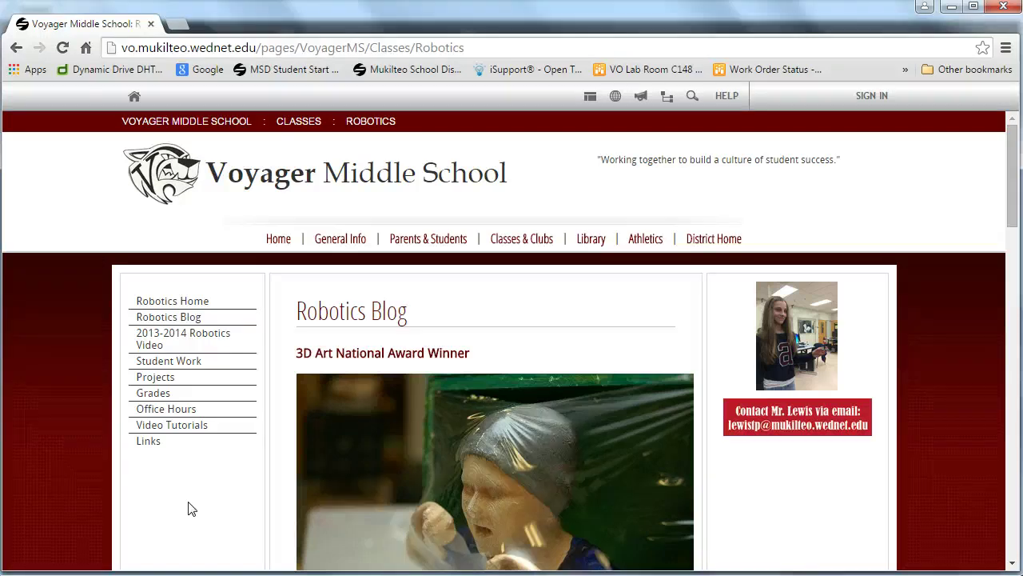
click(183, 541)
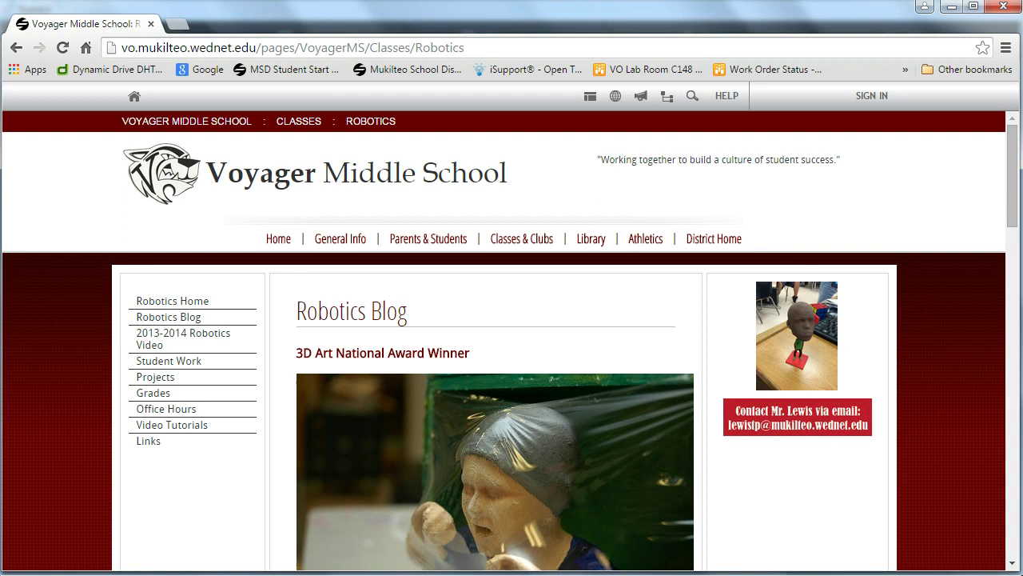
click(416, 560)
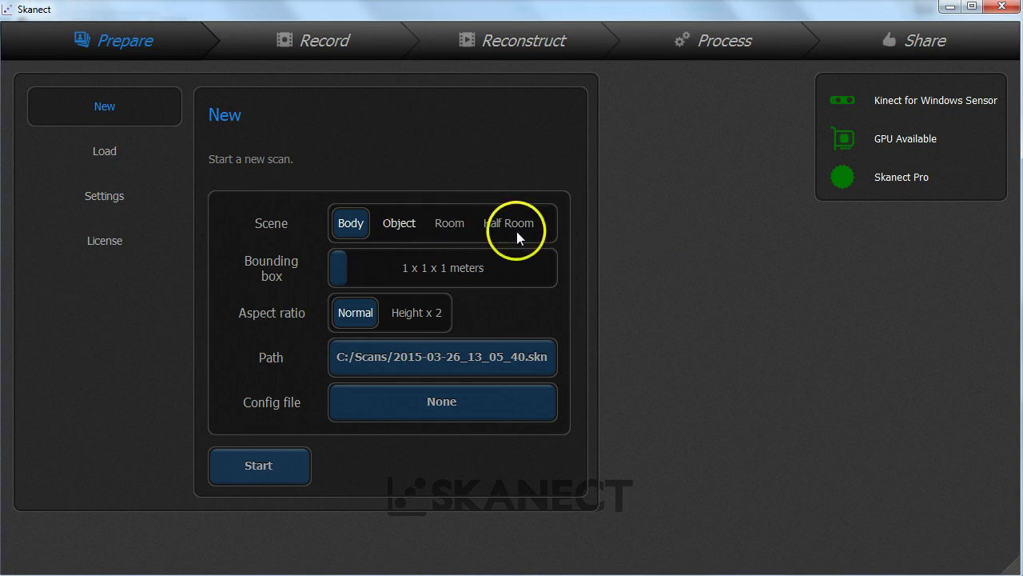
Set the new scan's scene to Object and its bounding box to 0.4 x 0.4 x 0.4 meters
click(399, 228)
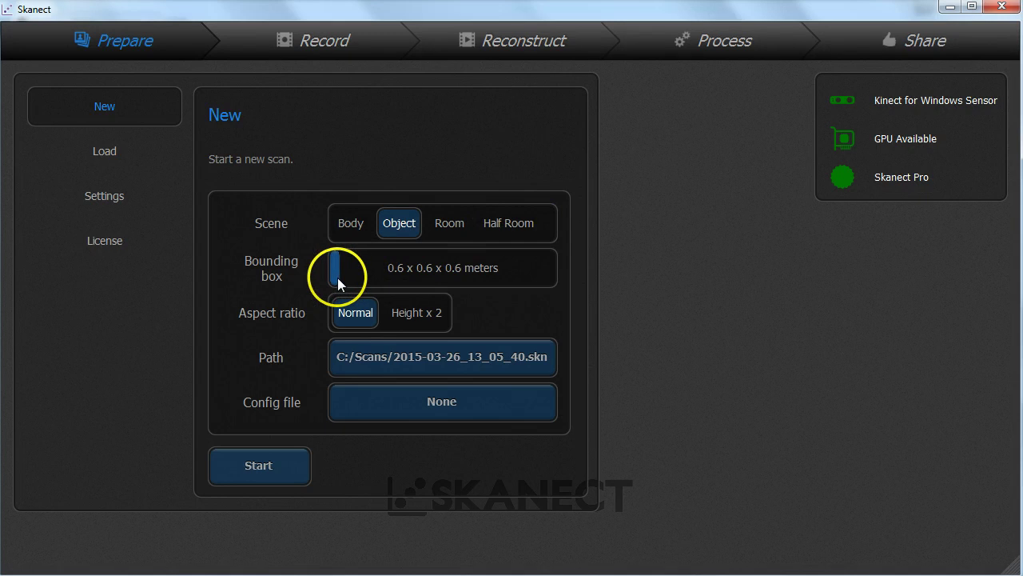
drag(342, 278, 339, 278)
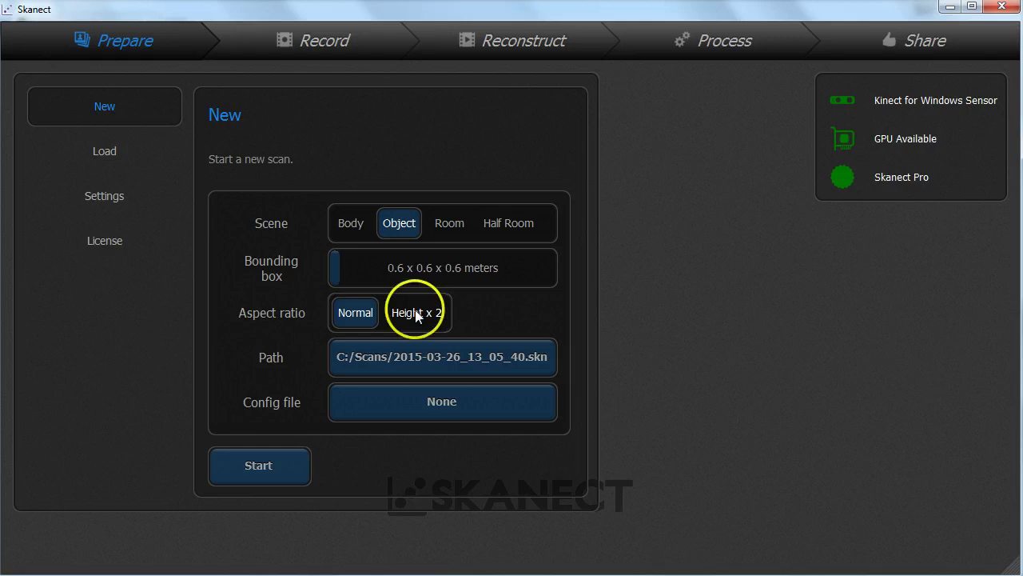
drag(343, 279, 336, 276)
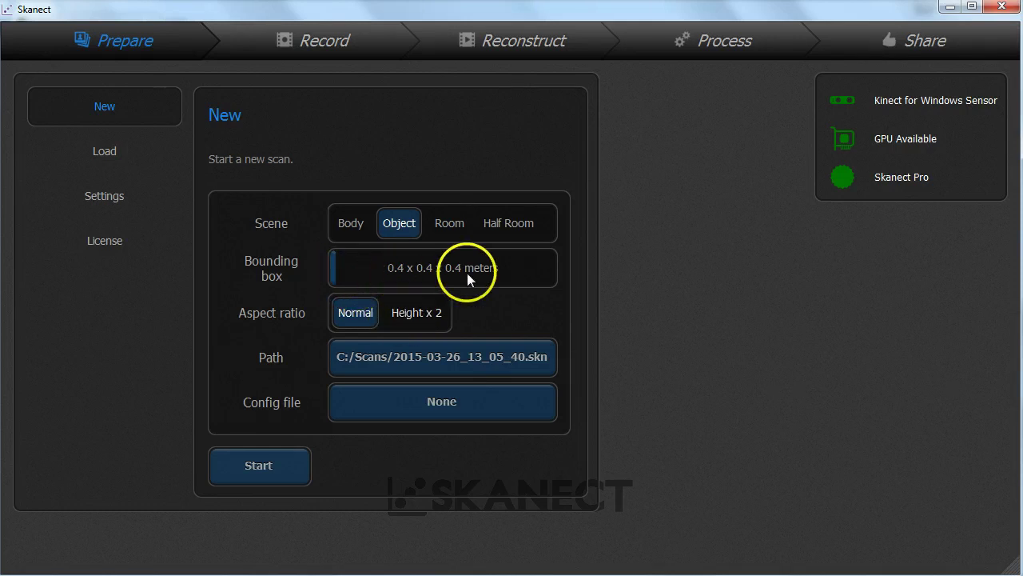
Try the Height x 2 aspect ratio with a 0.6 x 1.2 x 0.6 meters box, and restore Normal with 0.4 meters
click(408, 311)
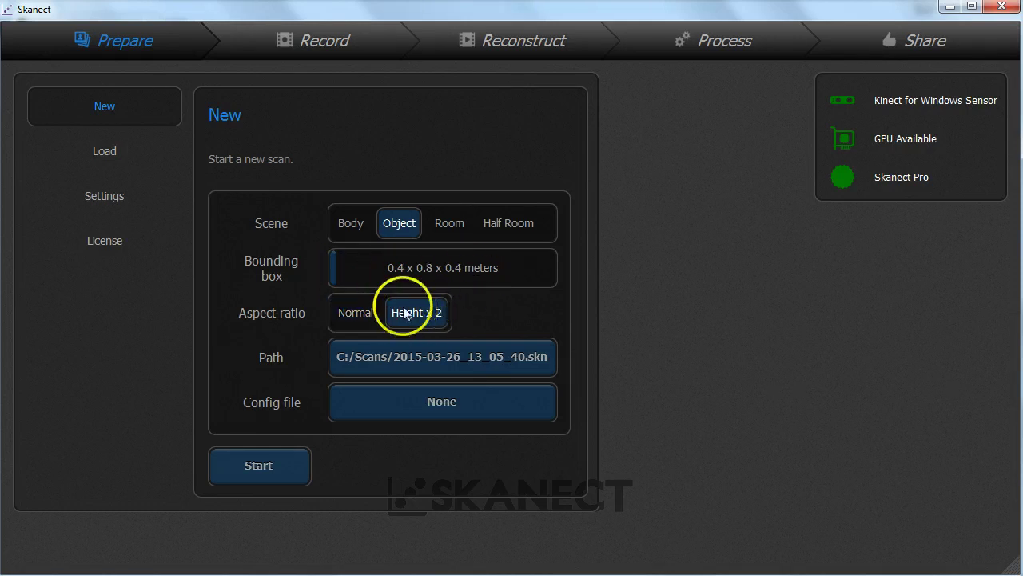
drag(340, 280, 343, 282)
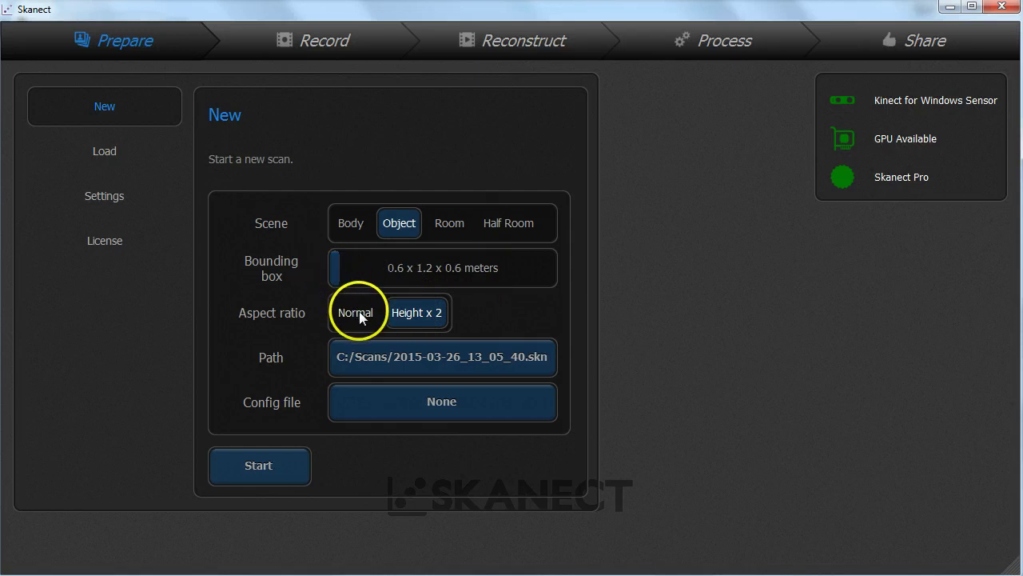
click(358, 311)
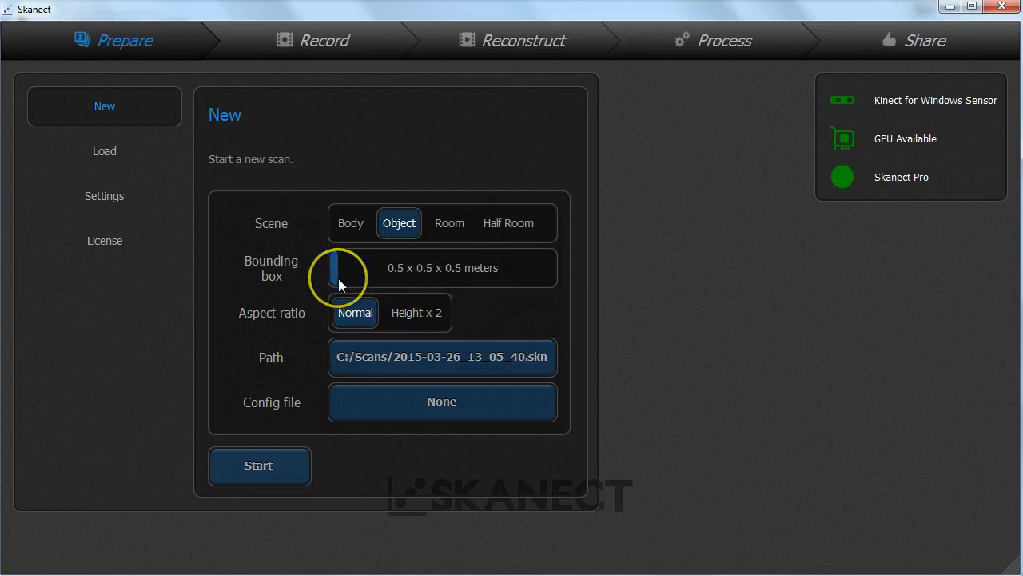
drag(338, 278, 337, 278)
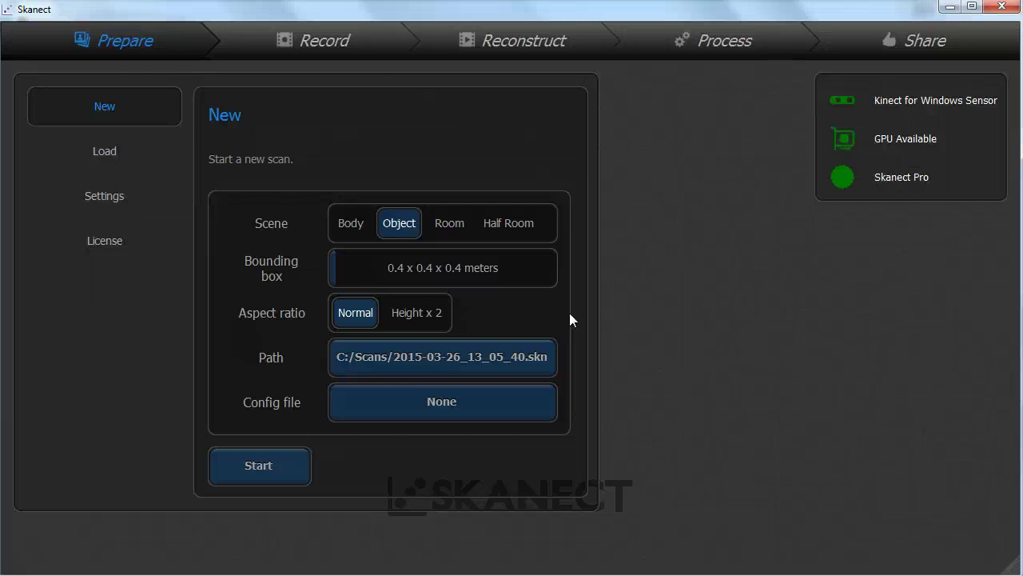
Set the scan path to Wolvy.skn in the C:/Scans folder and start the scan
click(482, 367)
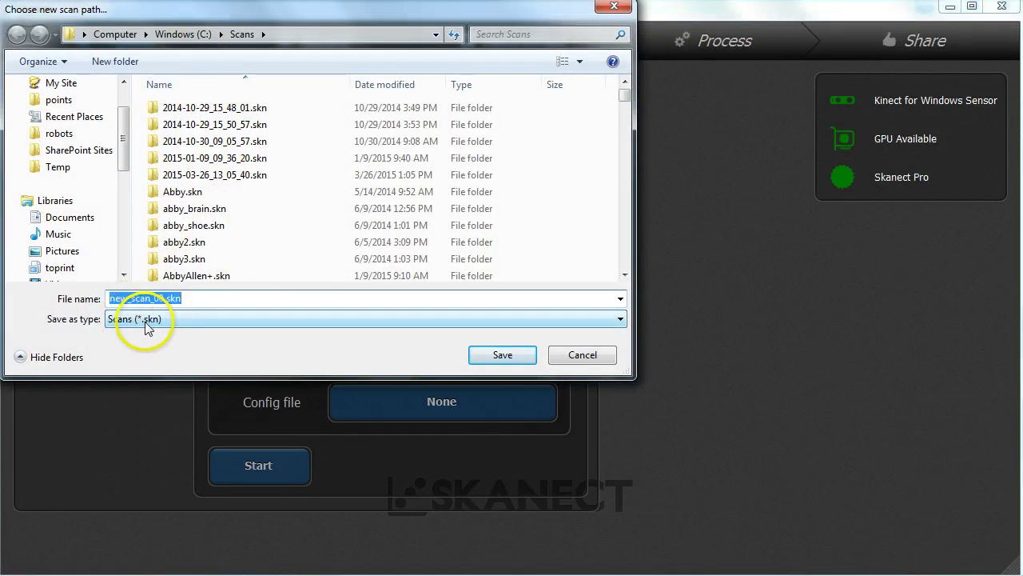
text(W)
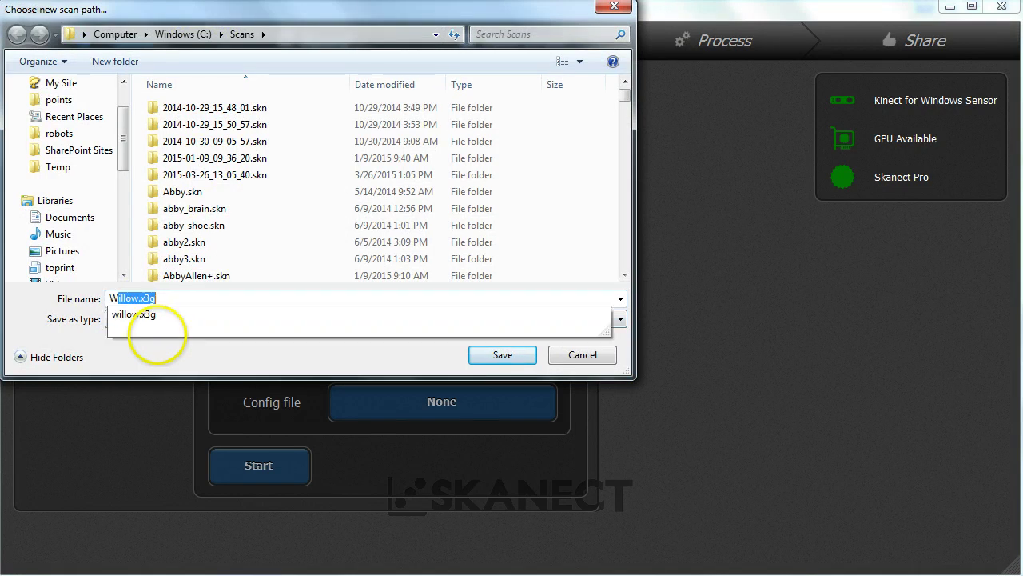
text(olvy)
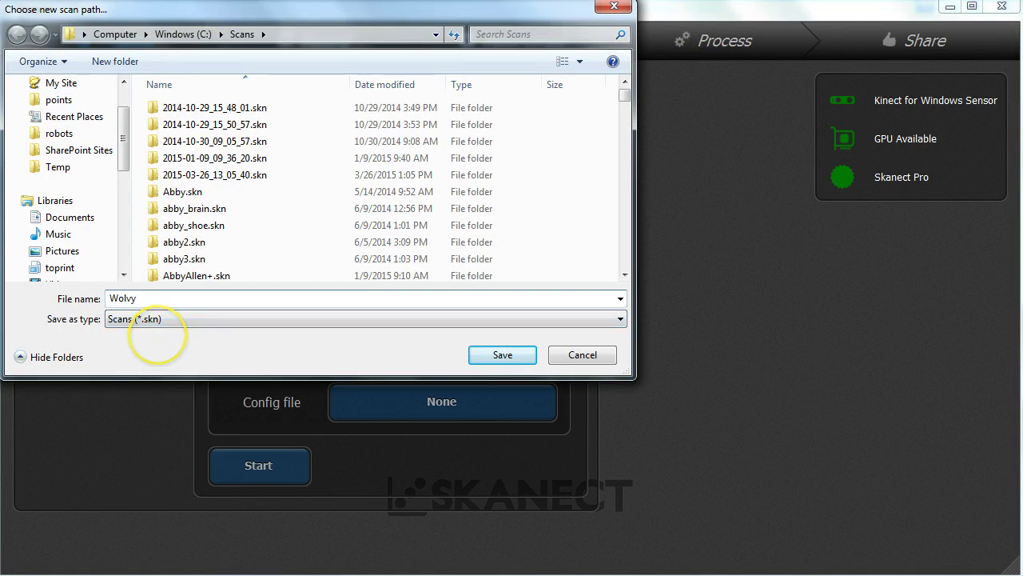
click(503, 355)
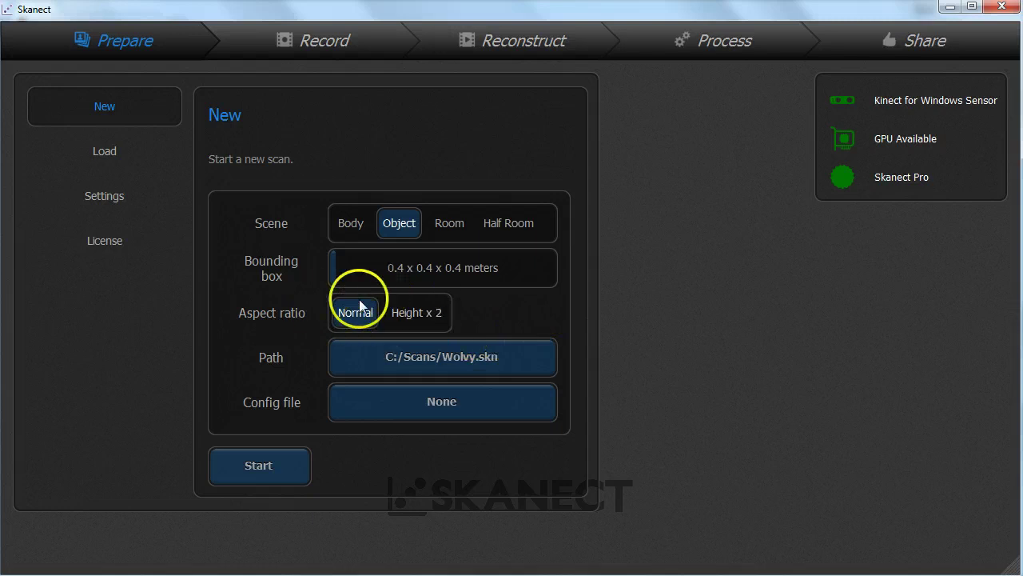
click(290, 465)
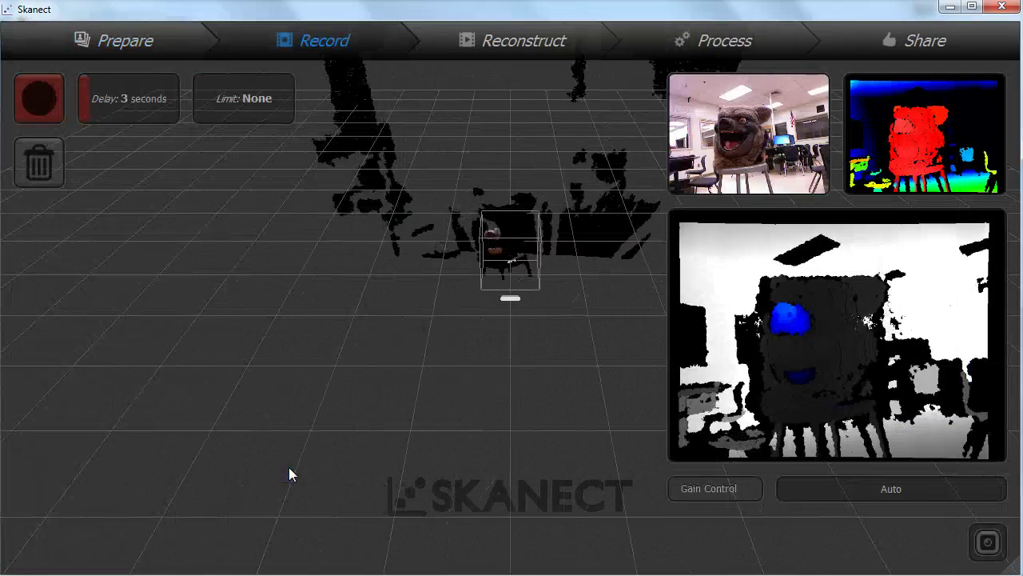
Check from an angled 3D view how the mascot head fits inside the scan's bounding box
click(48, 97)
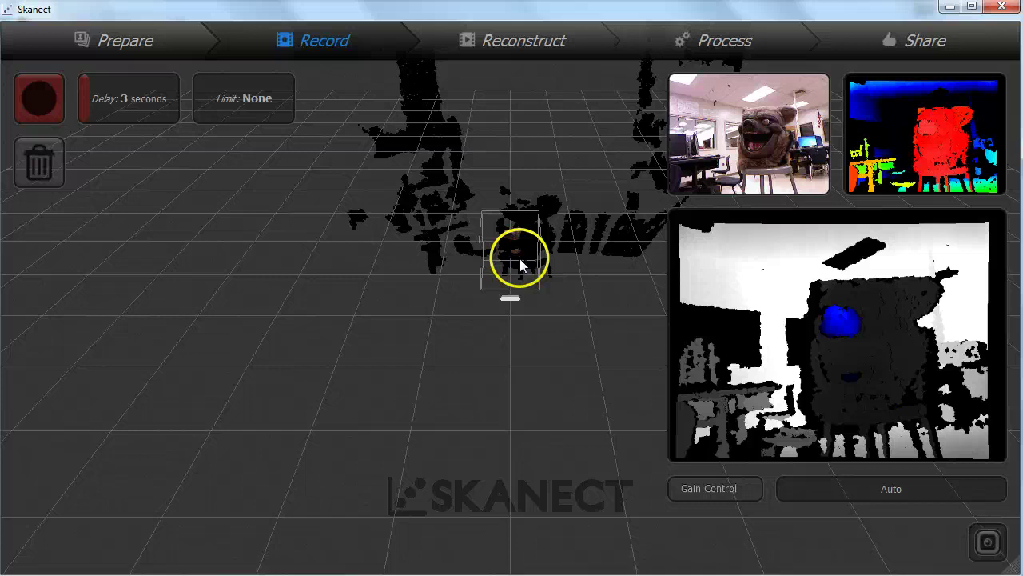
drag(519, 264, 529, 132)
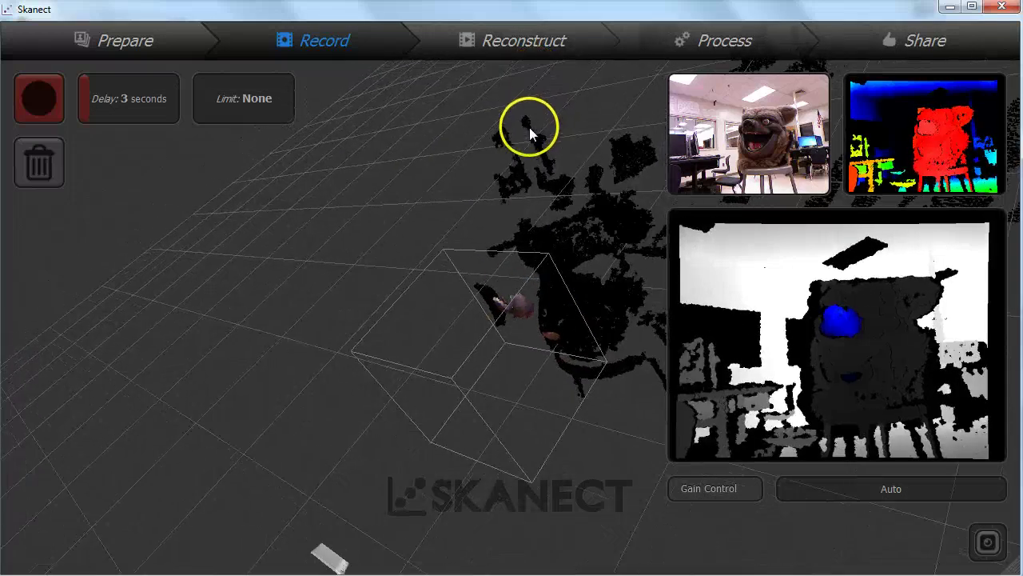
drag(514, 392, 486, 402)
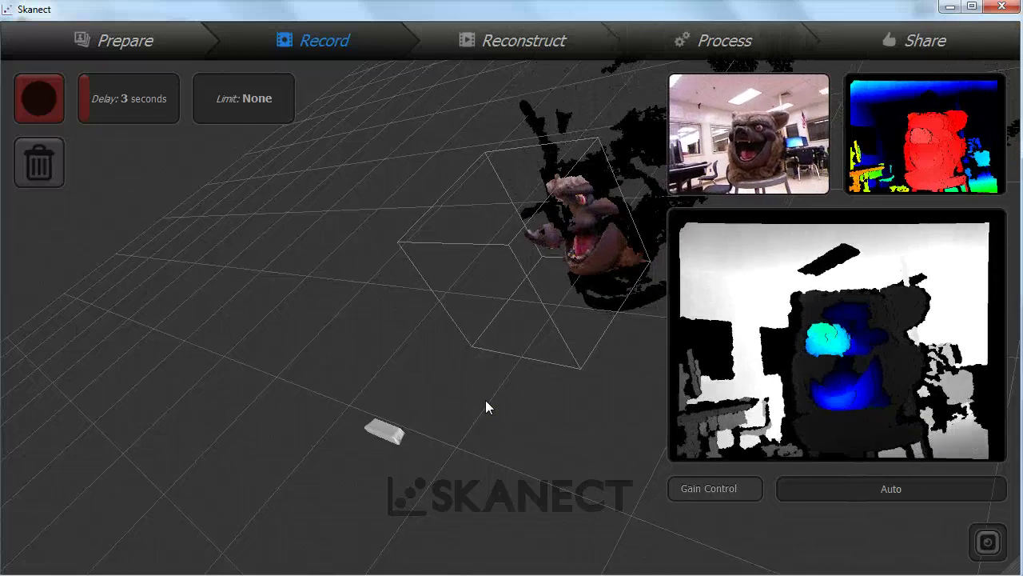
click(468, 404)
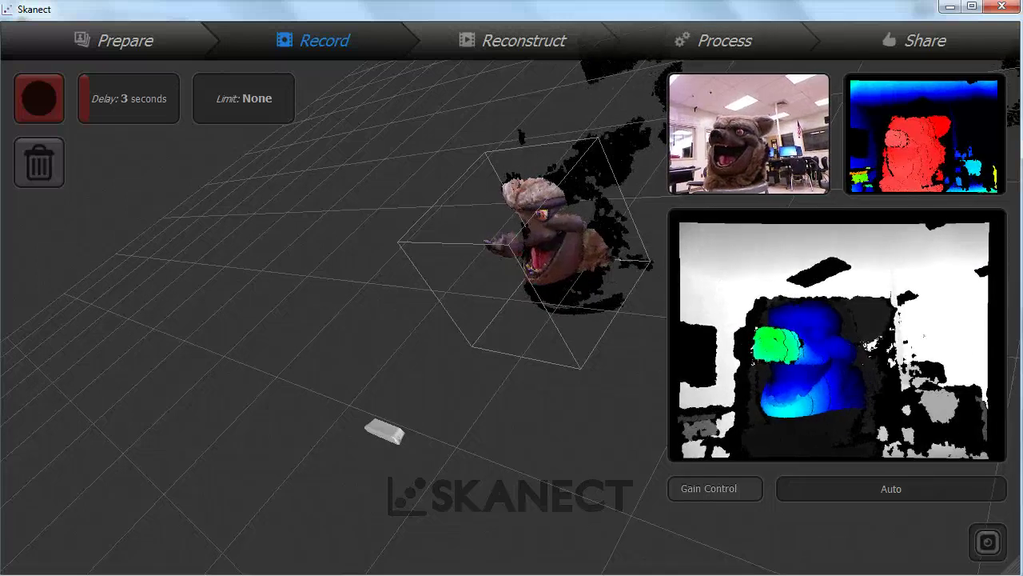
click(999, 338)
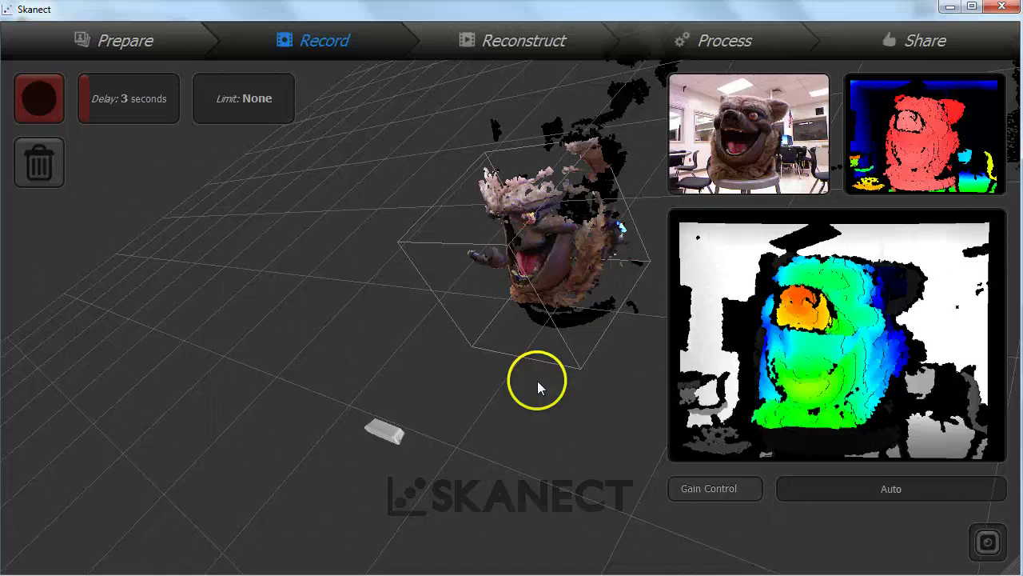
Return to scan preparation and start a new scan with a slightly larger bounding box
click(133, 49)
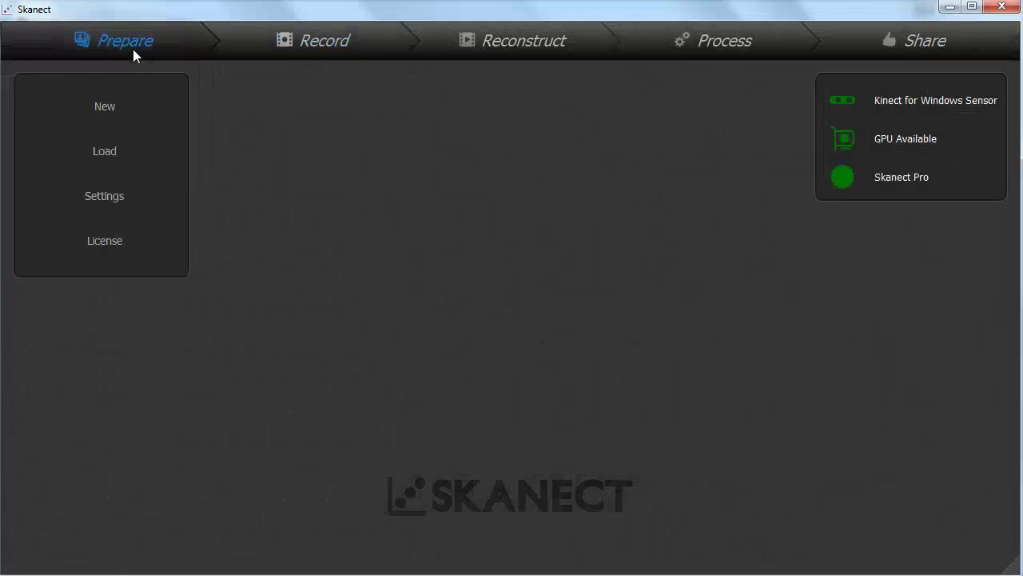
click(108, 118)
drag(335, 281, 340, 284)
click(266, 475)
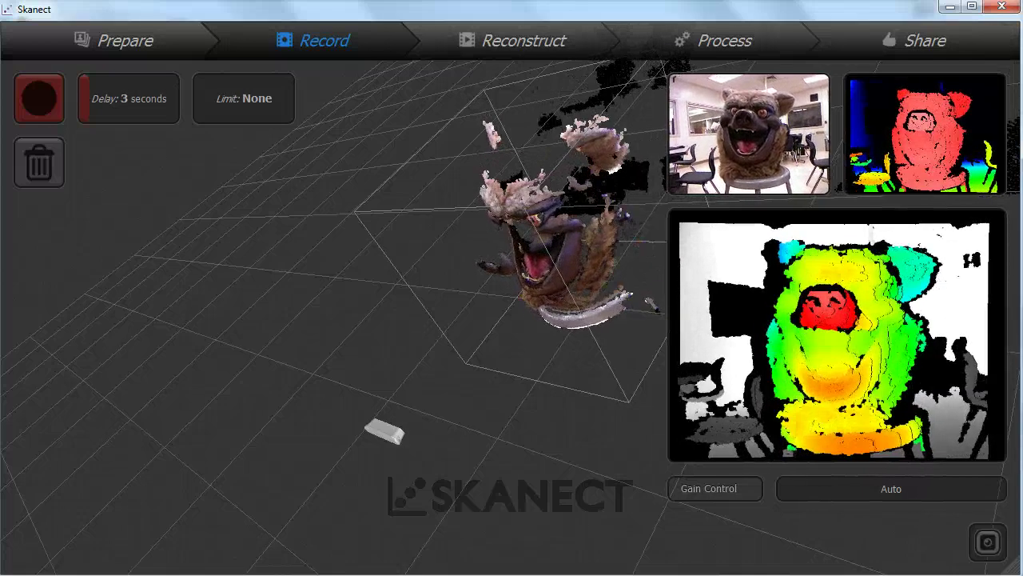
Record a trial scan of the mascot head, stop it and discard the recorded mesh
click(46, 106)
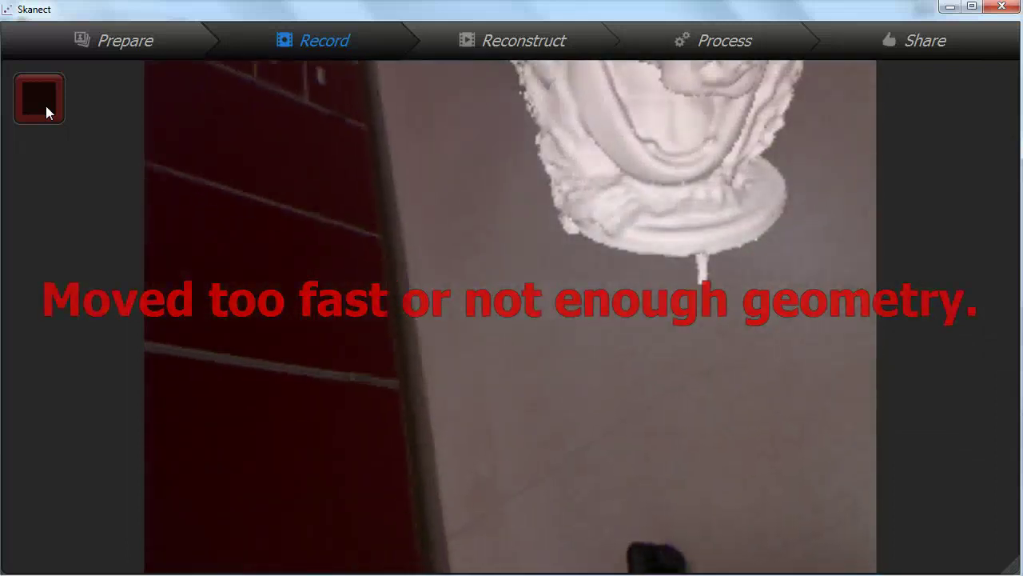
click(45, 106)
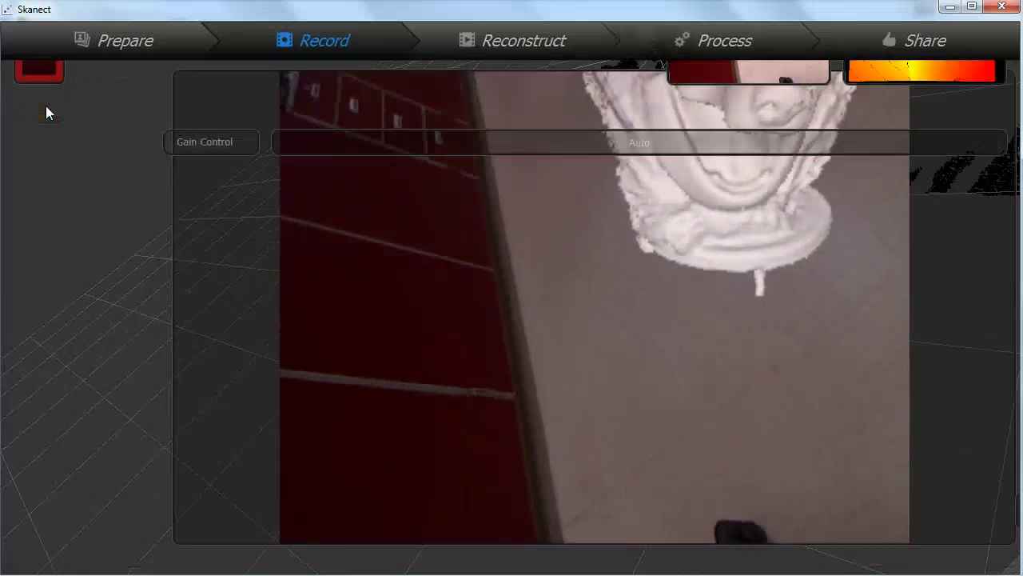
click(43, 170)
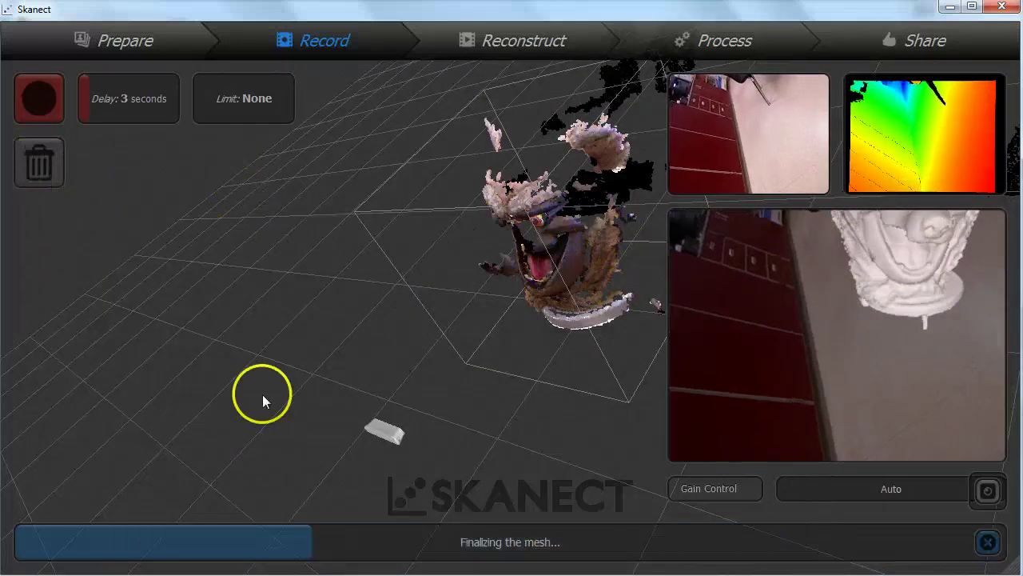
drag(355, 330, 594, 270)
click(27, 161)
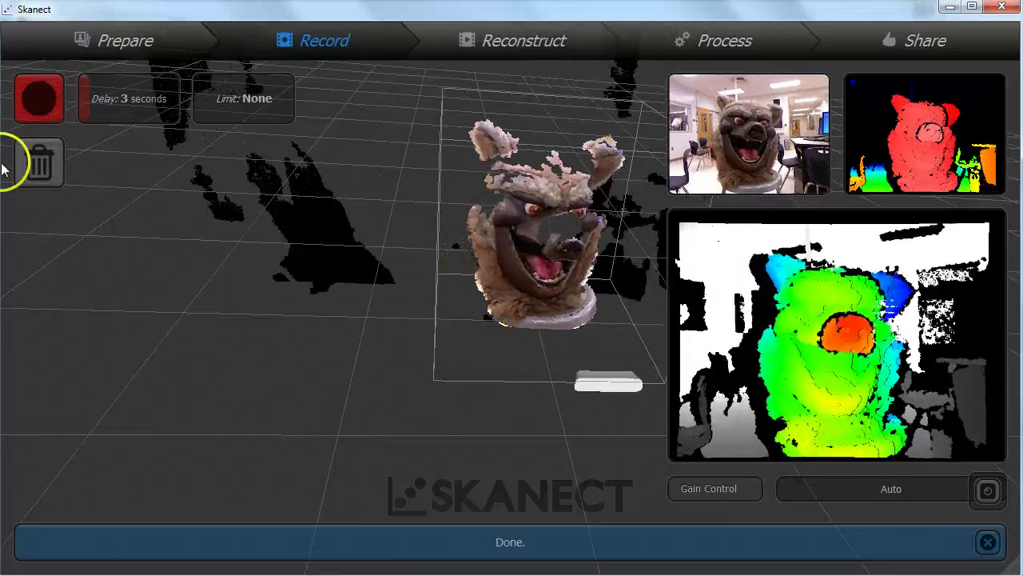
Record a new scan around the whole mascot head and stop recording to finalize the mesh
drag(436, 269, 489, 304)
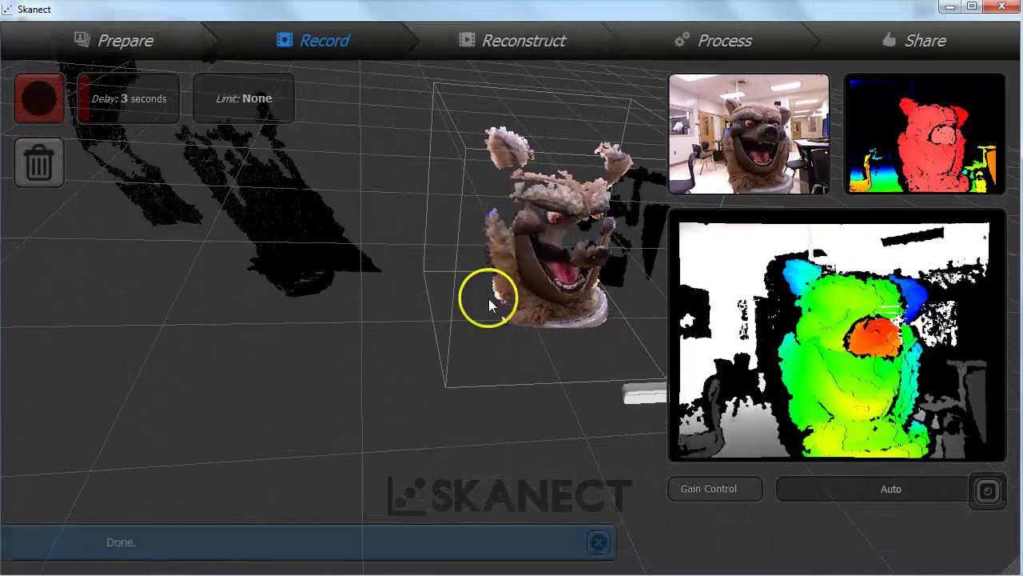
click(34, 104)
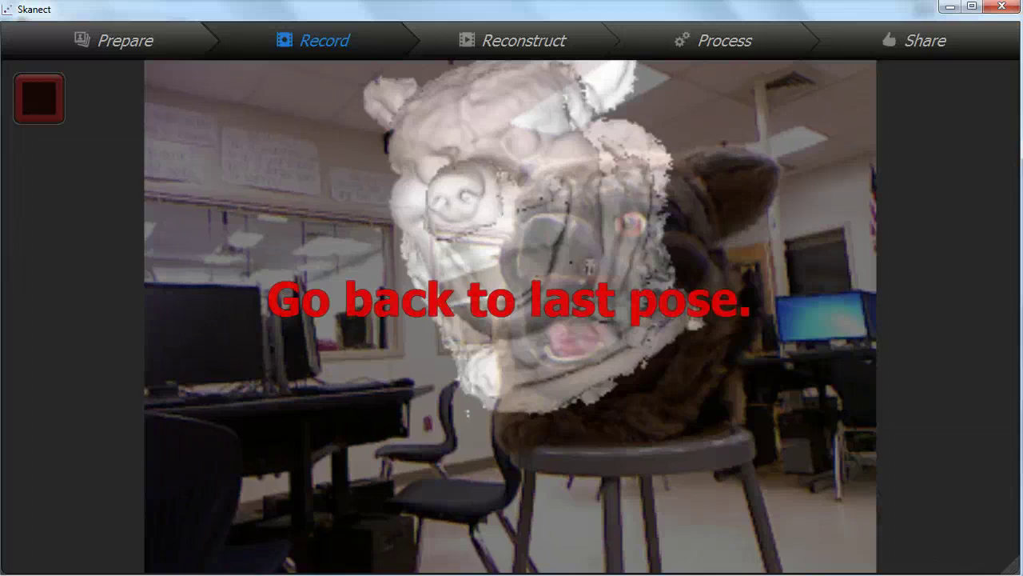
click(37, 112)
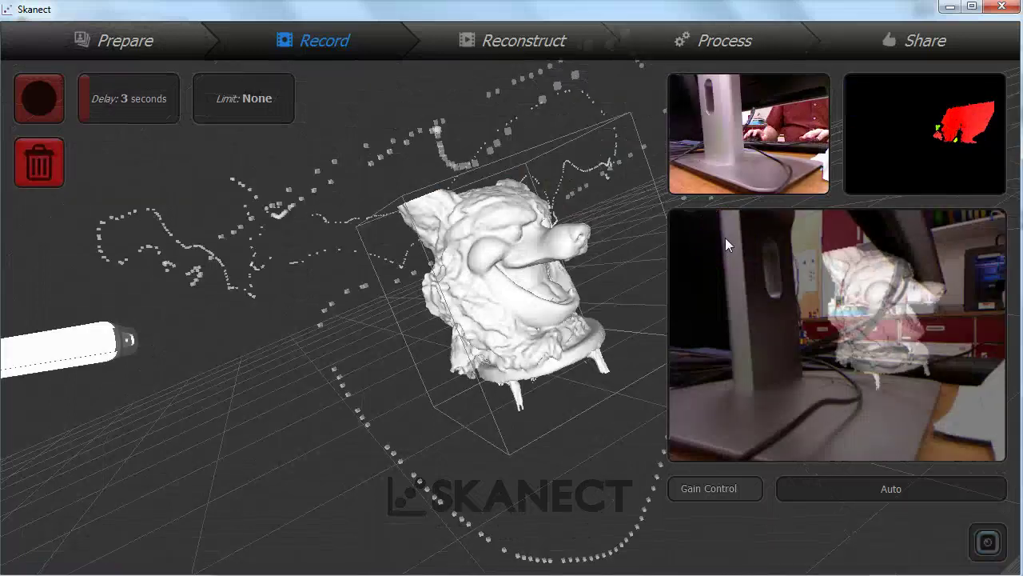
Review the Simplify, Fill Holes, Move & Crop and Remove Parts tools for processing the scanned mesh
click(693, 43)
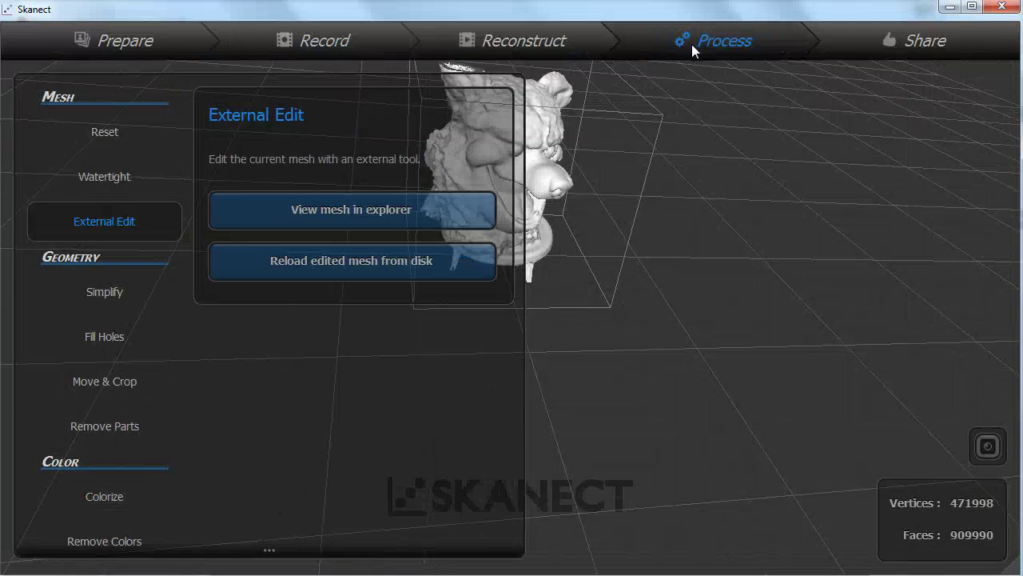
click(112, 295)
click(114, 335)
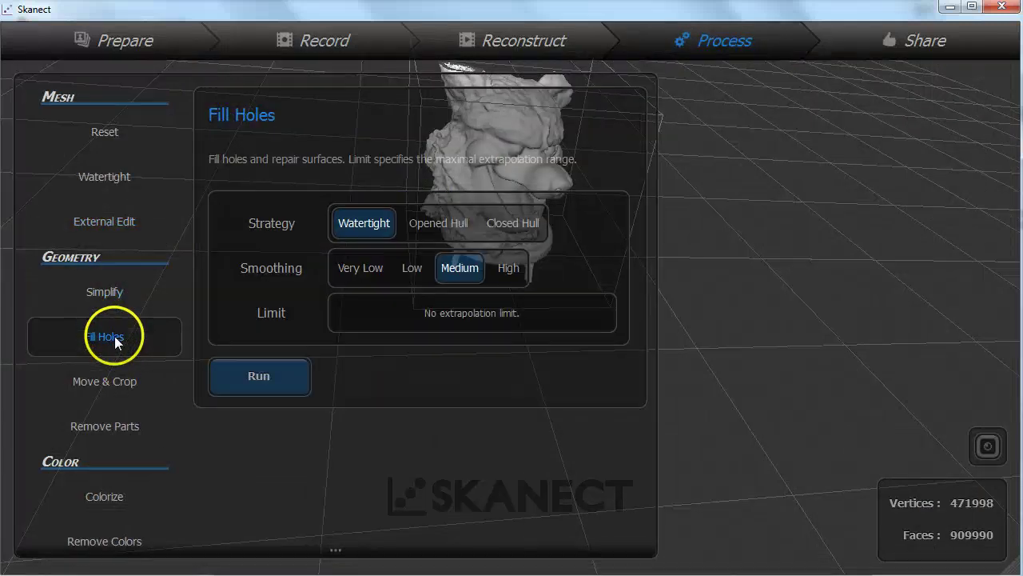
click(114, 381)
click(116, 428)
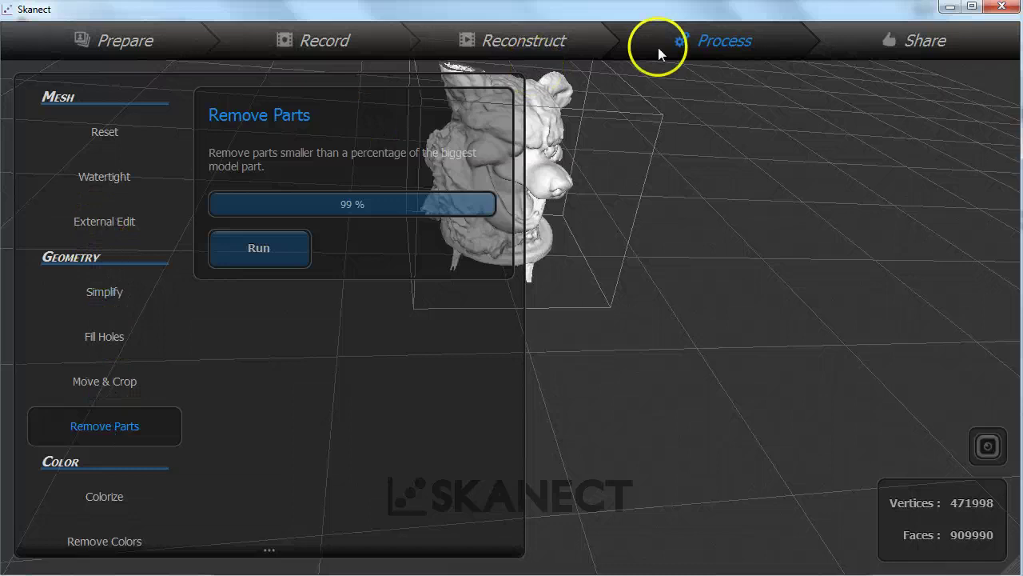
Open the external-edit folder that holds the scan's edit_me.ply mesh in the file explorer
click(128, 225)
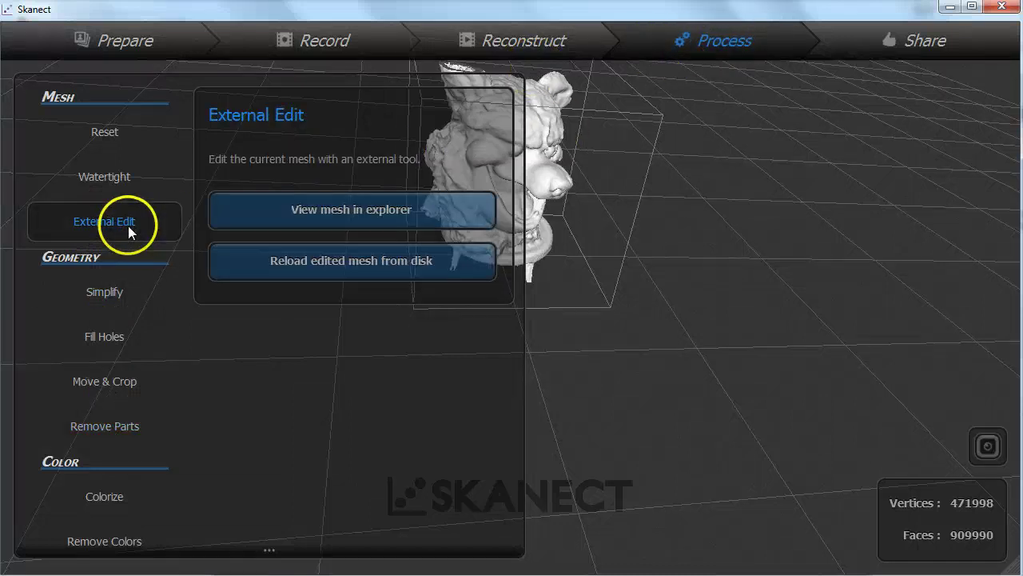
click(347, 214)
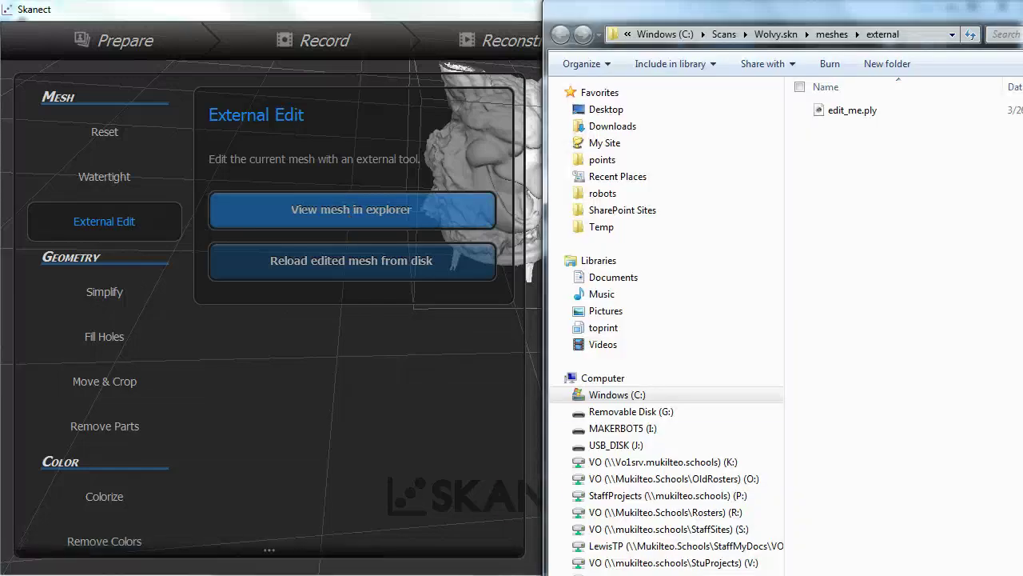
click(1002, 14)
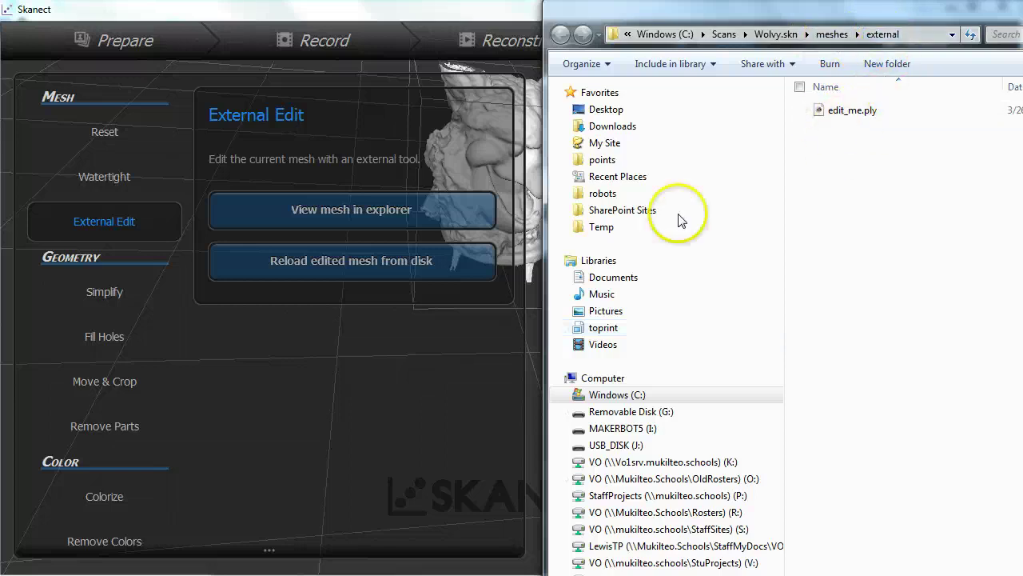
Switch to the browser and locate the Video Tutorials link on the robotics page
click(350, 413)
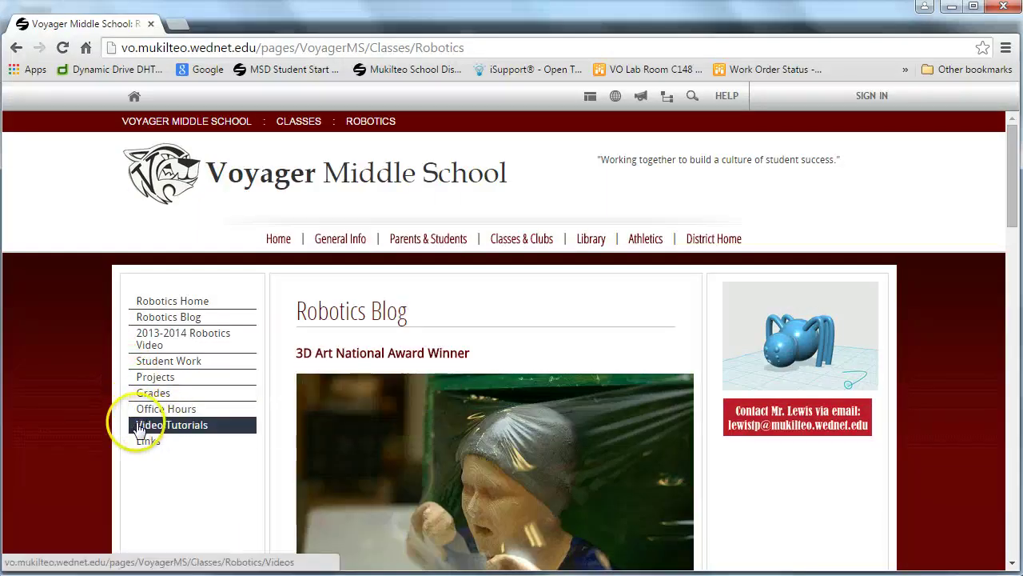
mouse_move(162, 436)
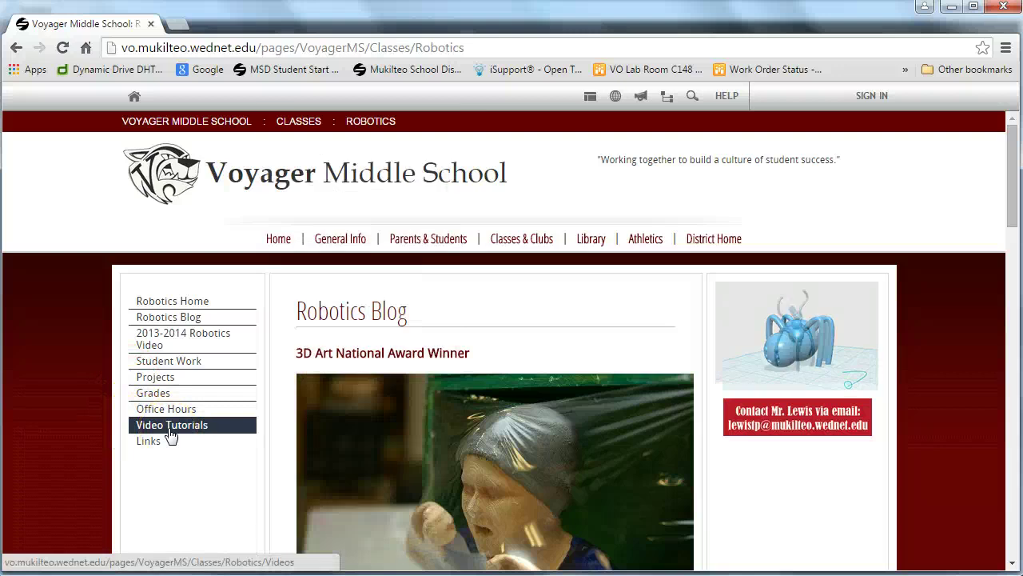